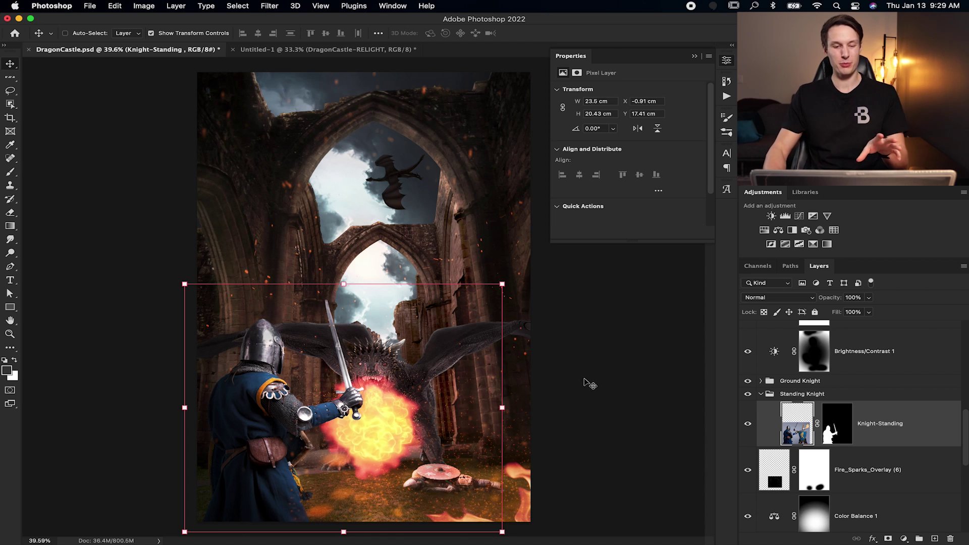
Add a Curves adjustment above the Knight-Standing layer and raise its midtones to brighten the scene.
click(690, 52)
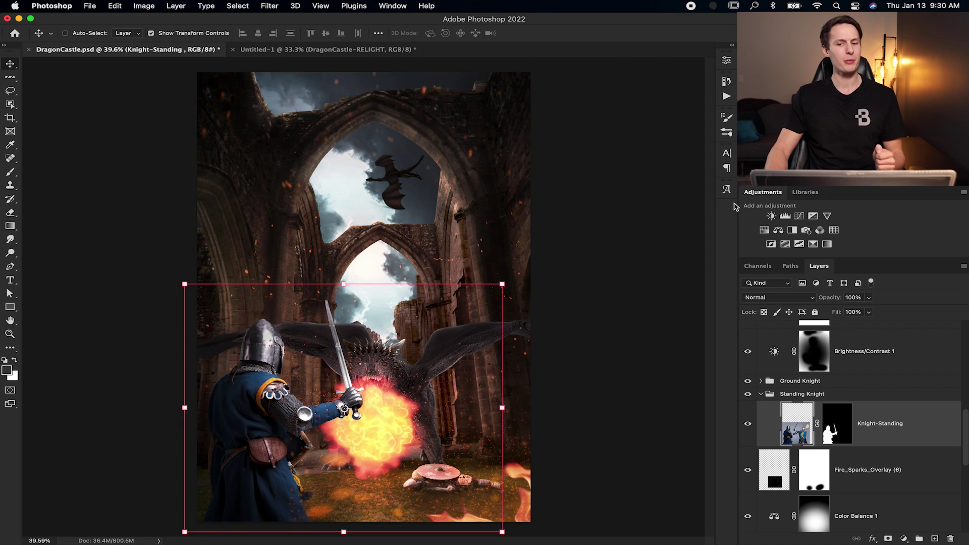
click(799, 217)
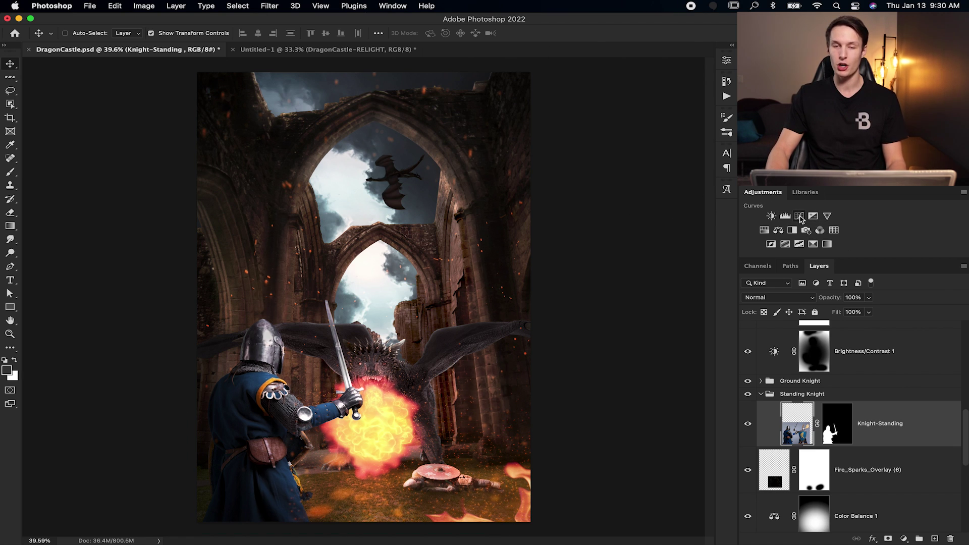
drag(638, 161, 636, 152)
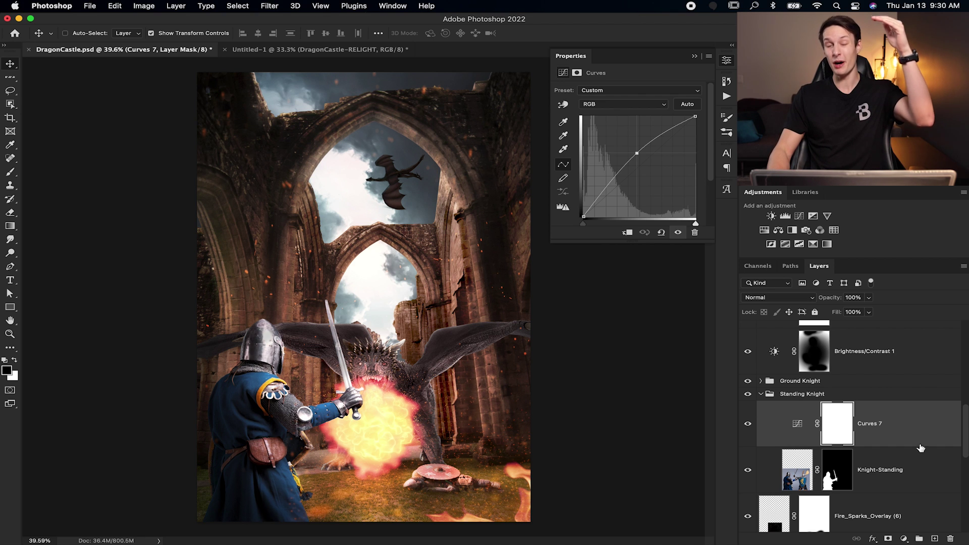
scroll(915, 456, down, 5)
scroll(918, 456, up, 5)
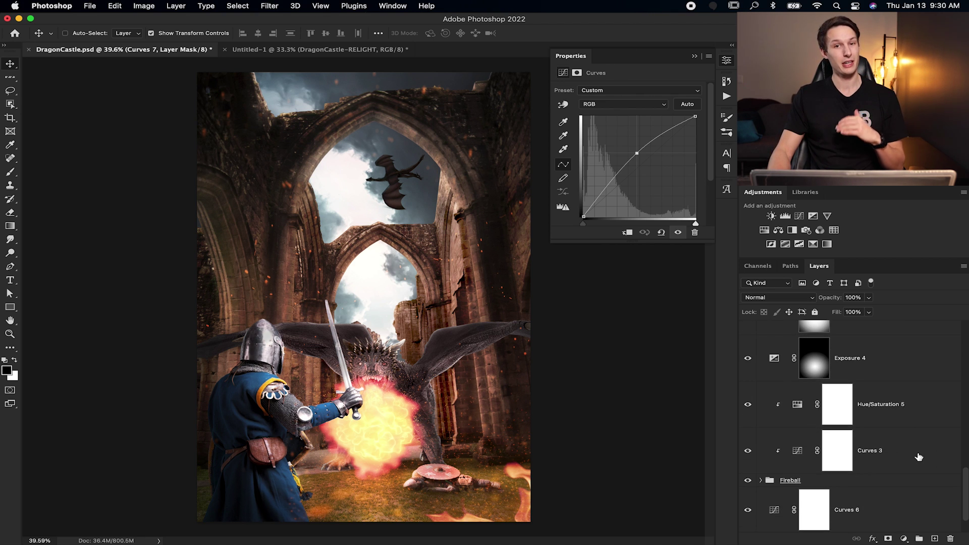
drag(885, 368, 882, 423)
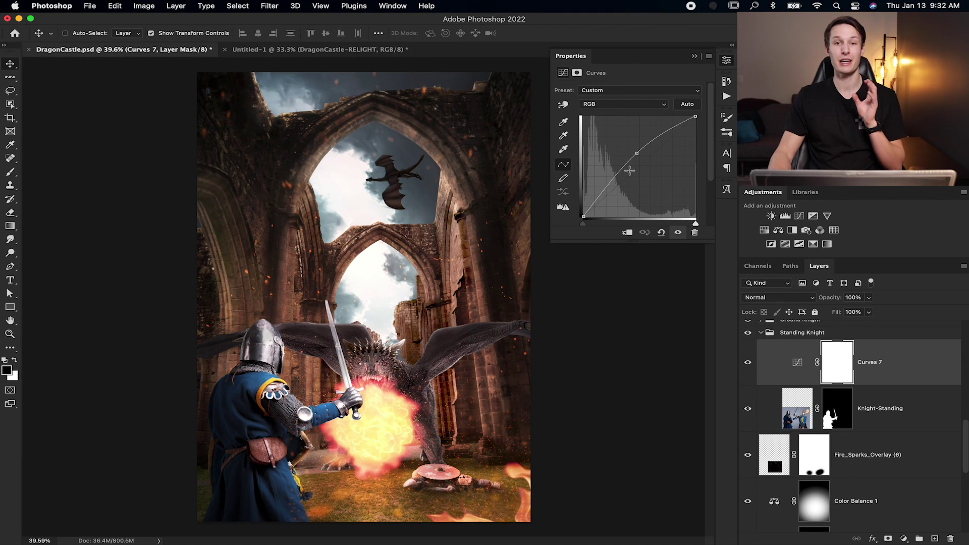
Clip the Curves adjustment to the Knight-Standing layer and raise its curve further to brighten only the knight.
click(628, 233)
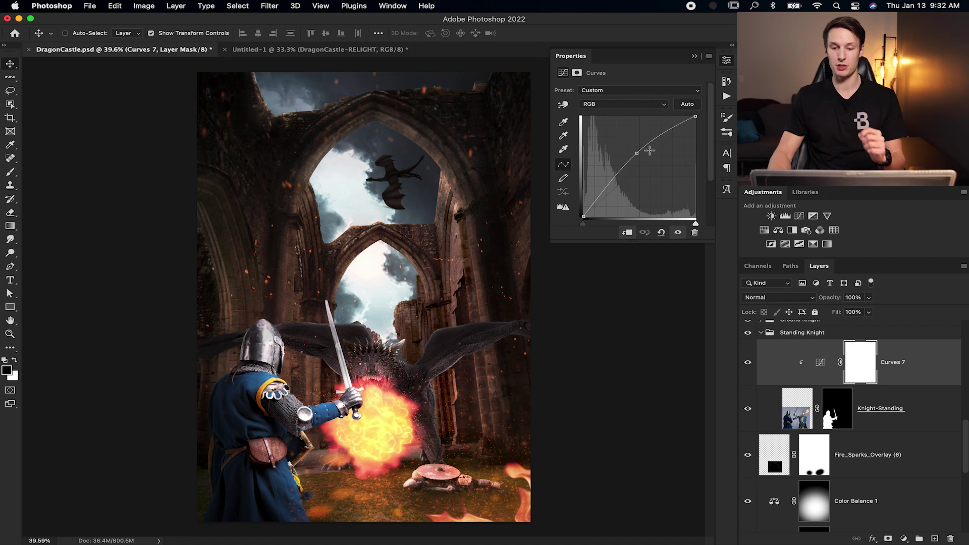
drag(633, 150, 629, 144)
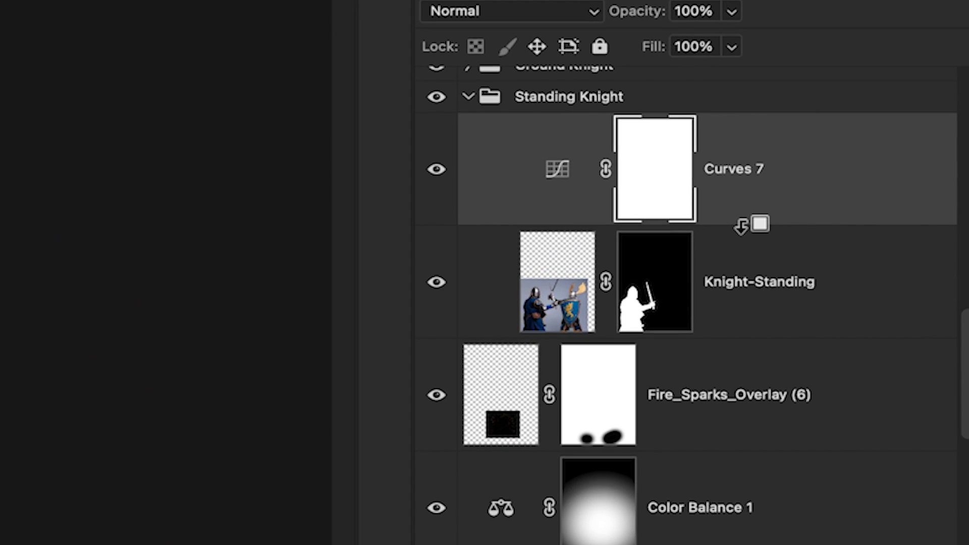
alt+click(740, 226)
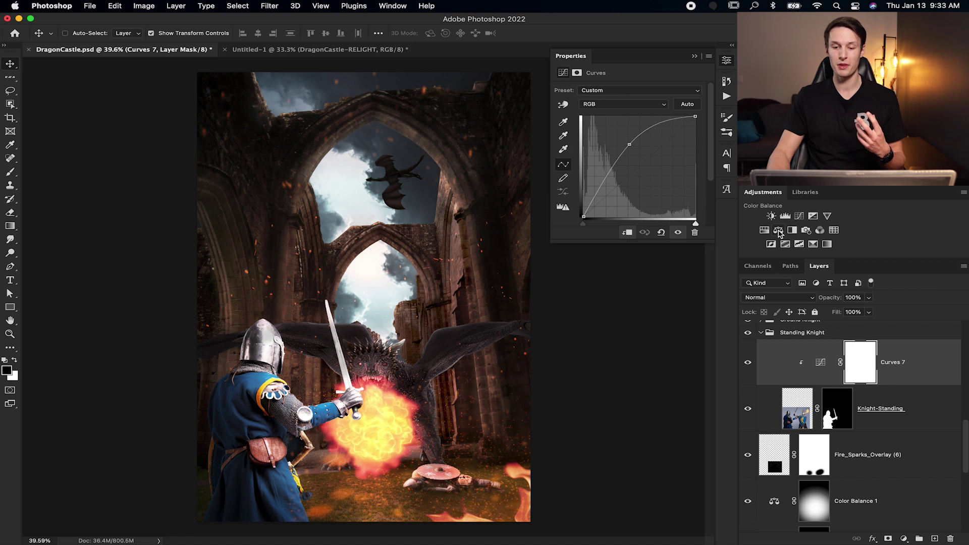
Add a Color Balance adjustment clipped to the Knight-Standing layer, with midtones set to Red +80 and Blue +19.
click(778, 231)
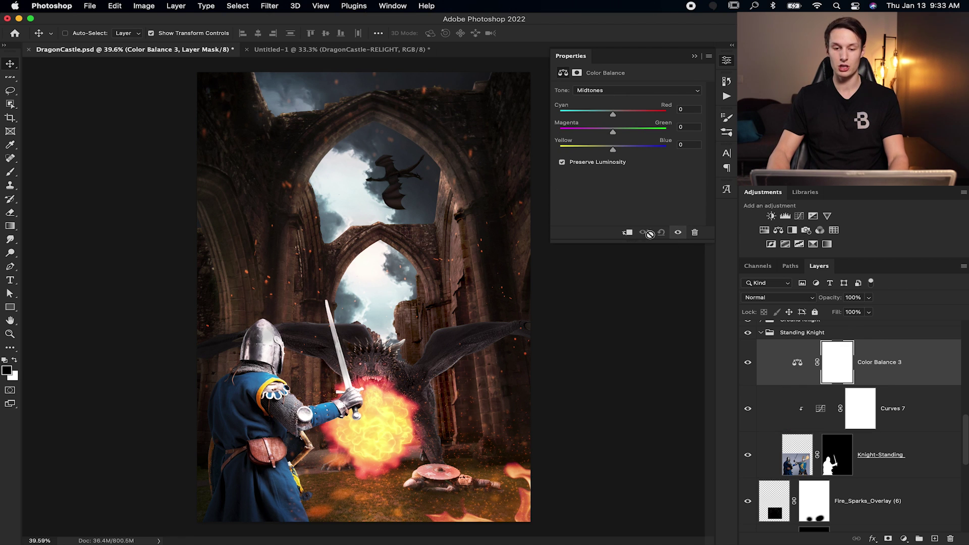
click(628, 233)
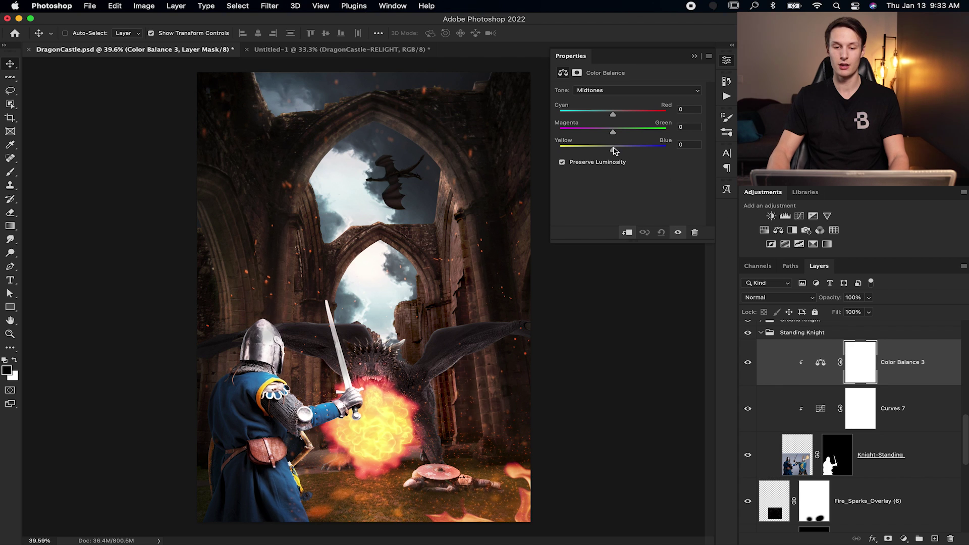
drag(624, 150, 624, 149)
drag(612, 114, 657, 114)
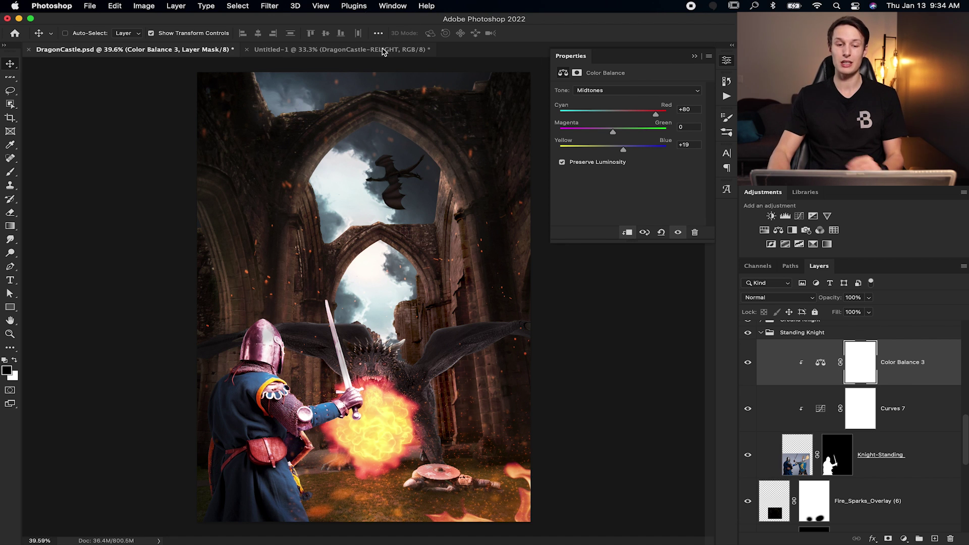
Switch to the Untitled-1 document, toggle the image's visibility to compare, and clip the DragonCastle-RELIGHT layer to the Example text layer.
click(383, 50)
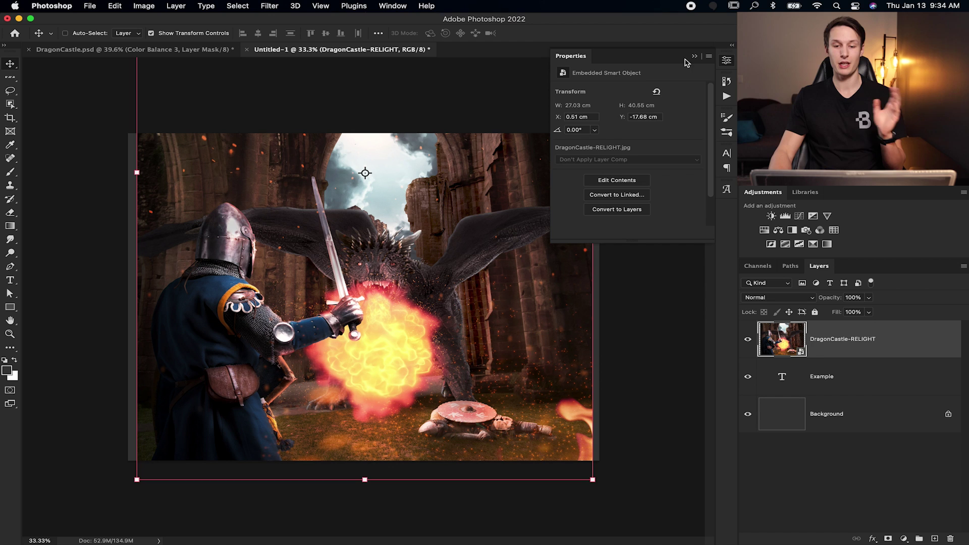
click(695, 56)
click(748, 340)
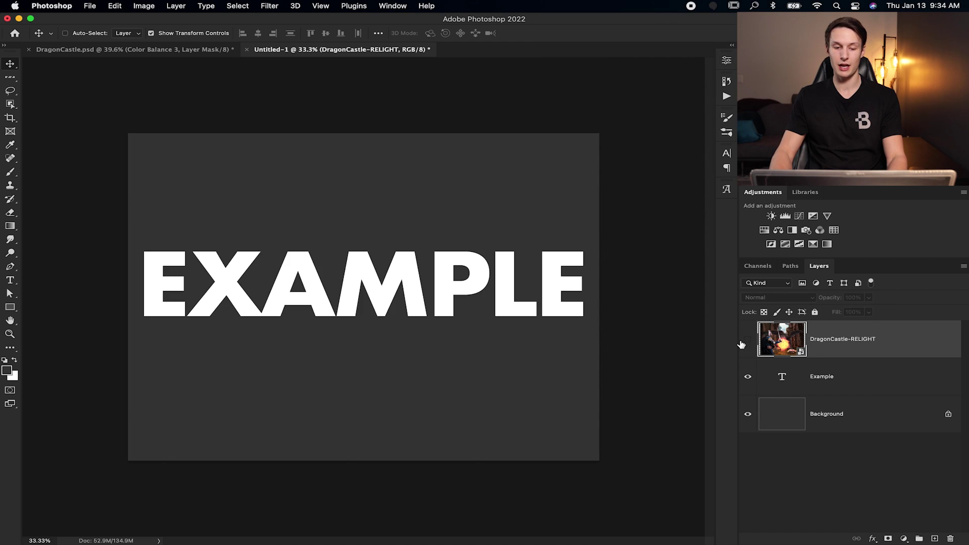
click(743, 343)
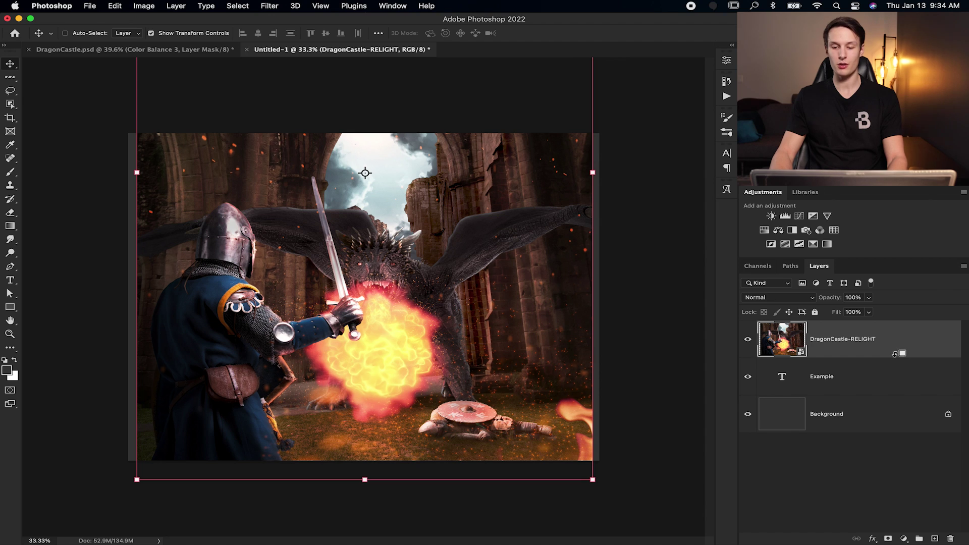
alt+click(894, 355)
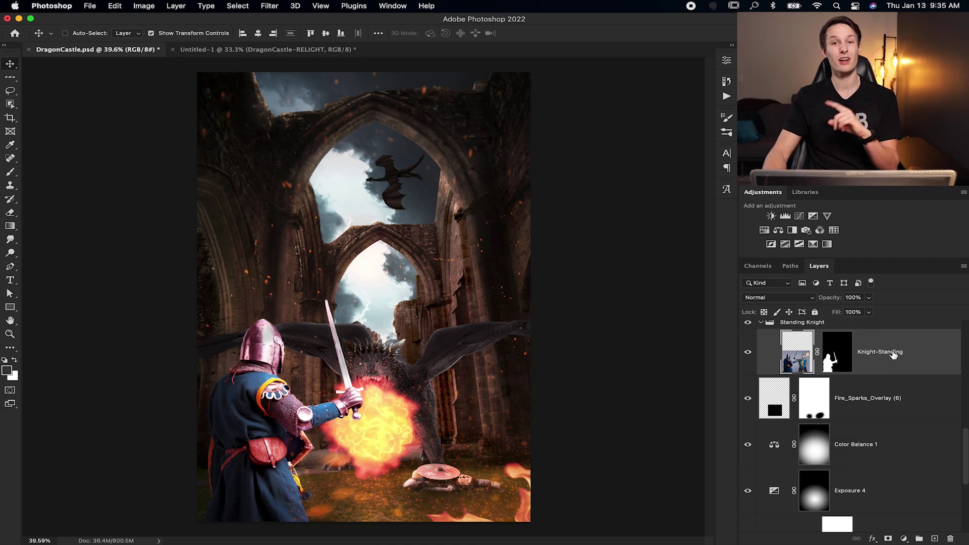
Convert the Knight-Standing layer in DragonCastle.psd to a smart object and open its contents for editing.
click(908, 352)
right_click(908, 349)
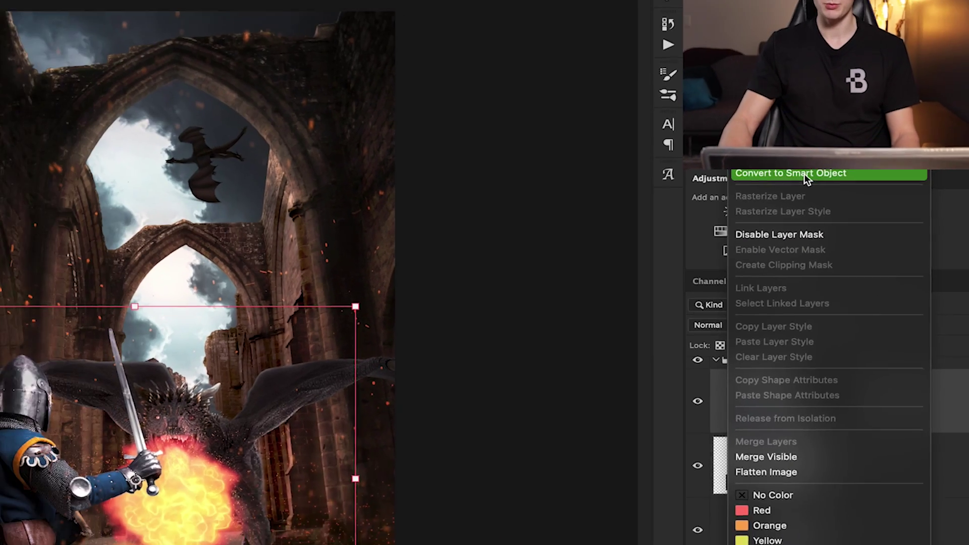
click(768, 141)
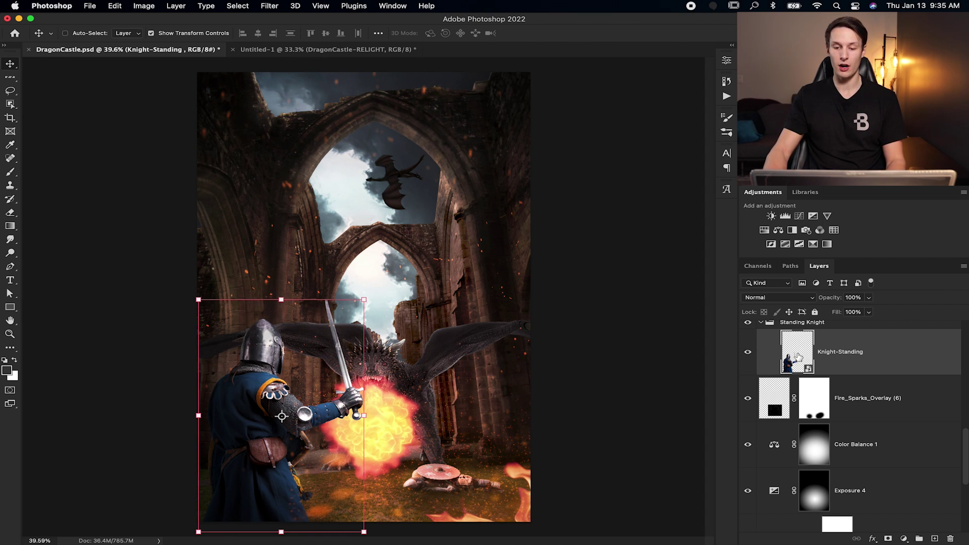
double_click(797, 357)
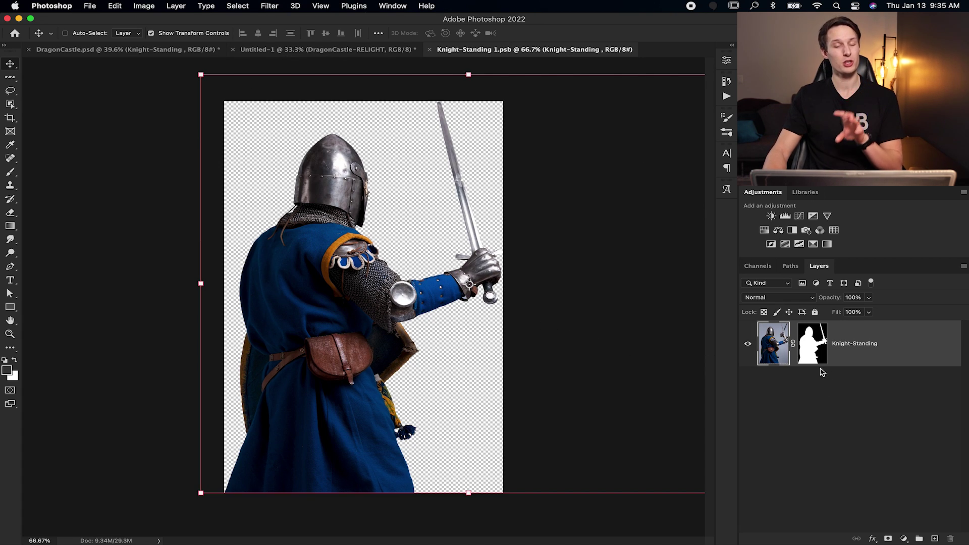
Add a Curves adjustment with raised midtones and a Color Balance adjustment with Cyan-Red -82 and Yellow-Blue +72 over the knight.
click(799, 216)
drag(639, 167, 632, 157)
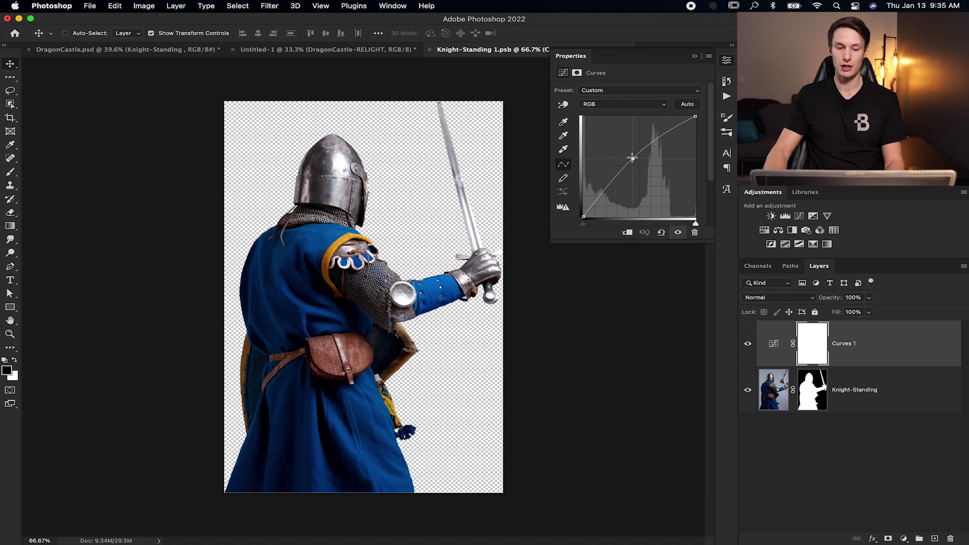
click(778, 230)
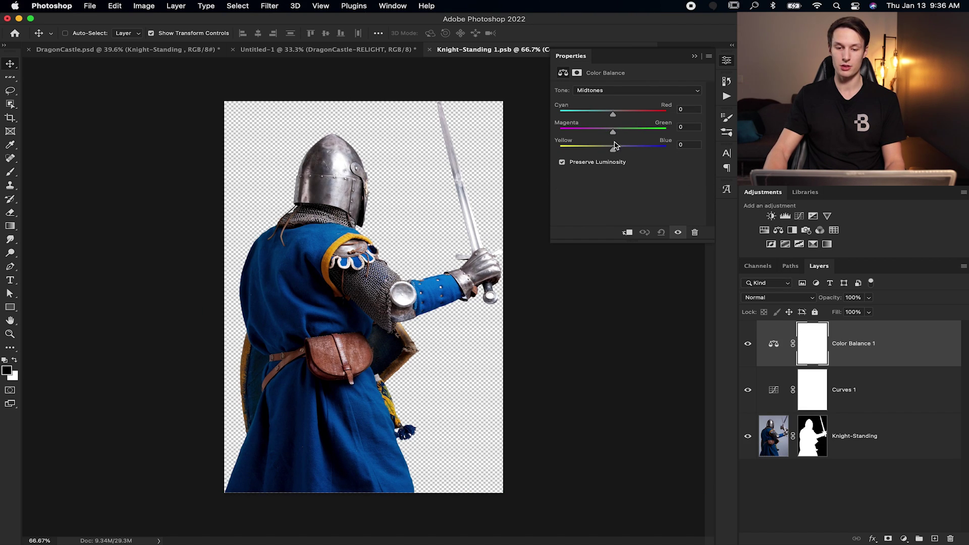
drag(614, 146, 652, 147)
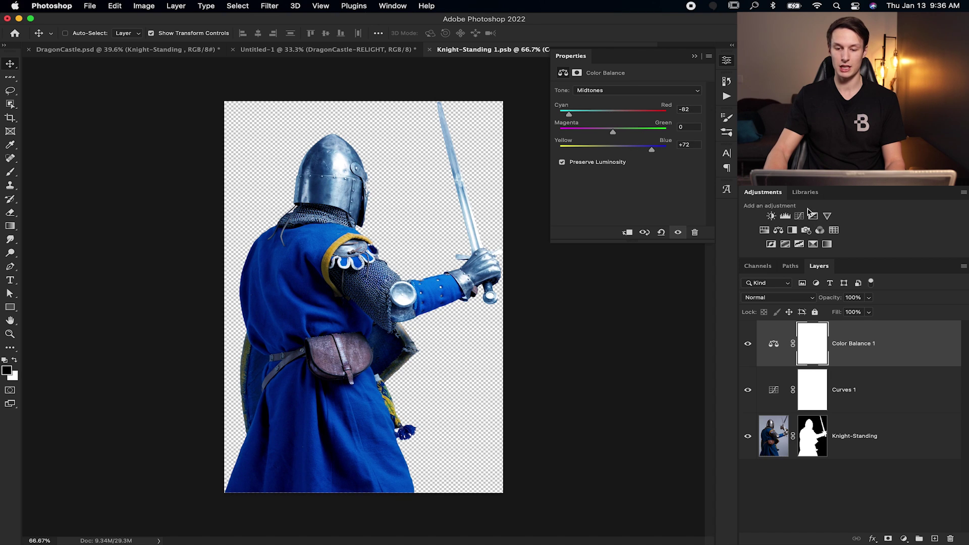
Add a Brightness/Contrast adjustment over the knight with Brightness -30 and Contrast 36.
click(771, 216)
drag(629, 141, 612, 121)
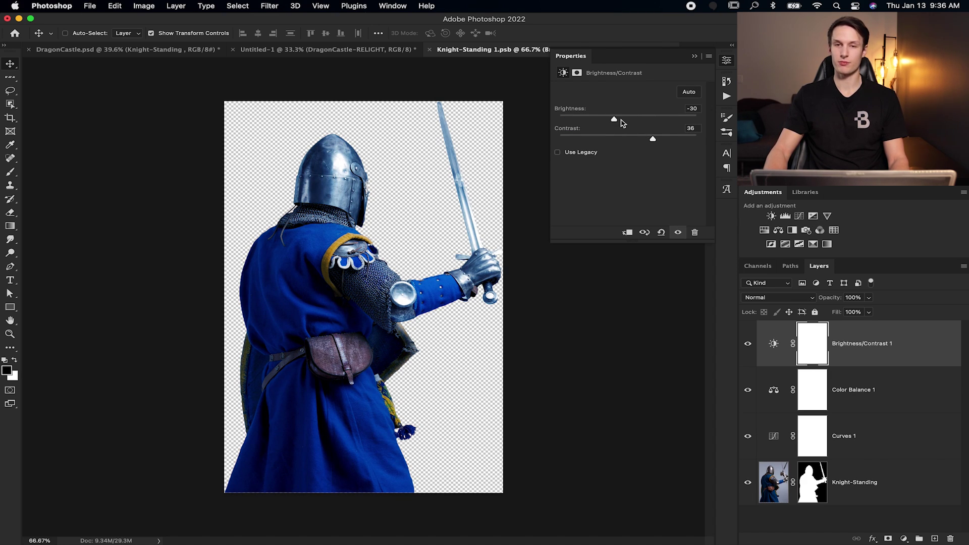
click(708, 54)
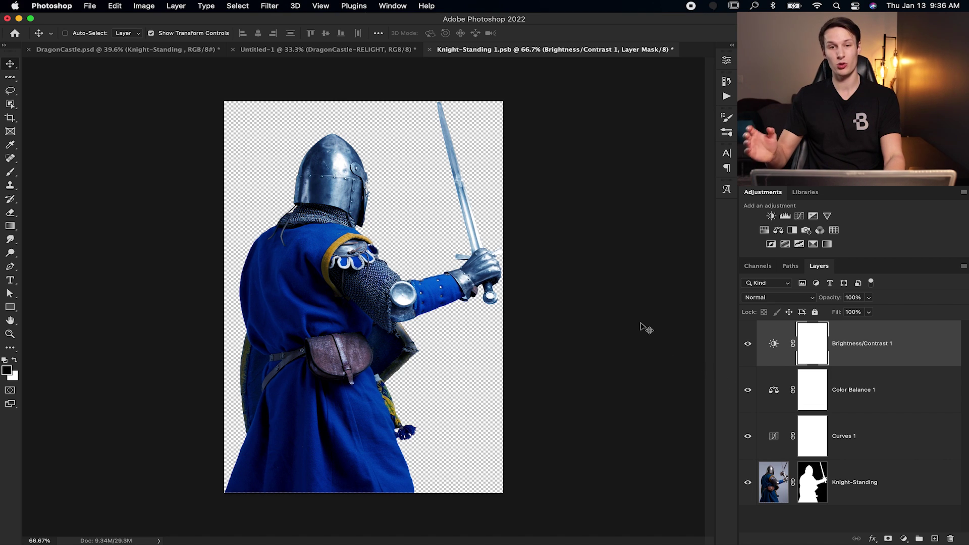
Save the knight smart object's contents and return to the DragonCastle.psd composite.
key(super+s)
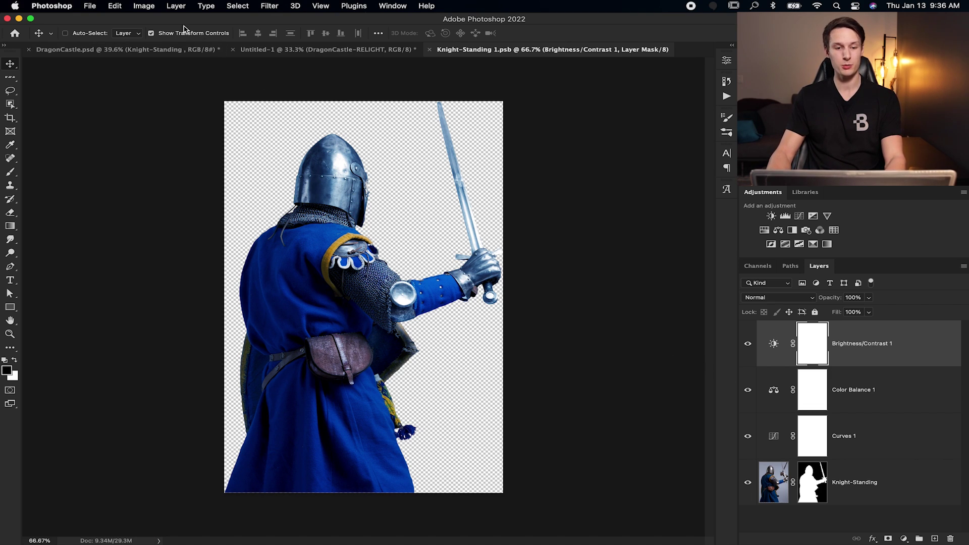
click(122, 50)
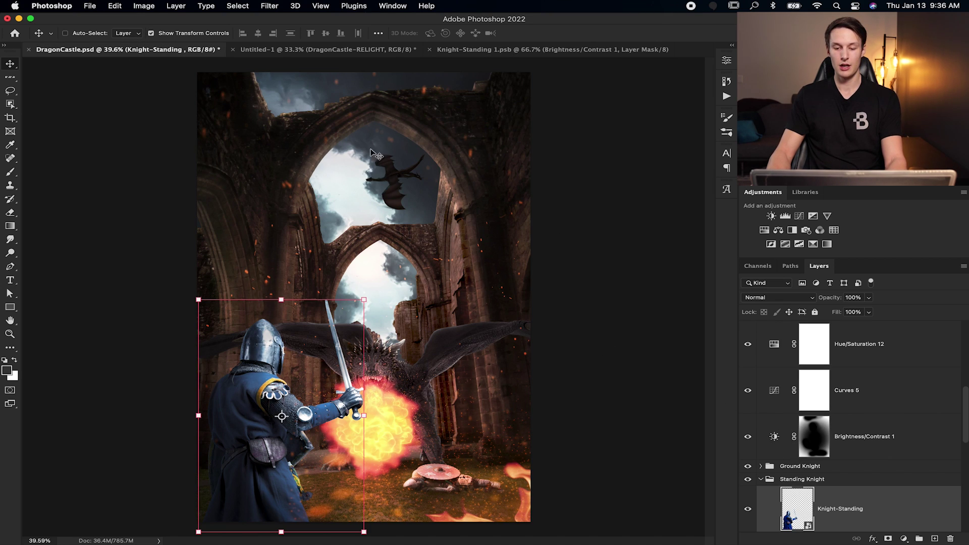
Reopen the Knight-Standing smart object to review its adjustment layers, and switch back to the DragonCastle.psd composite.
scroll(760, 467, down, 2)
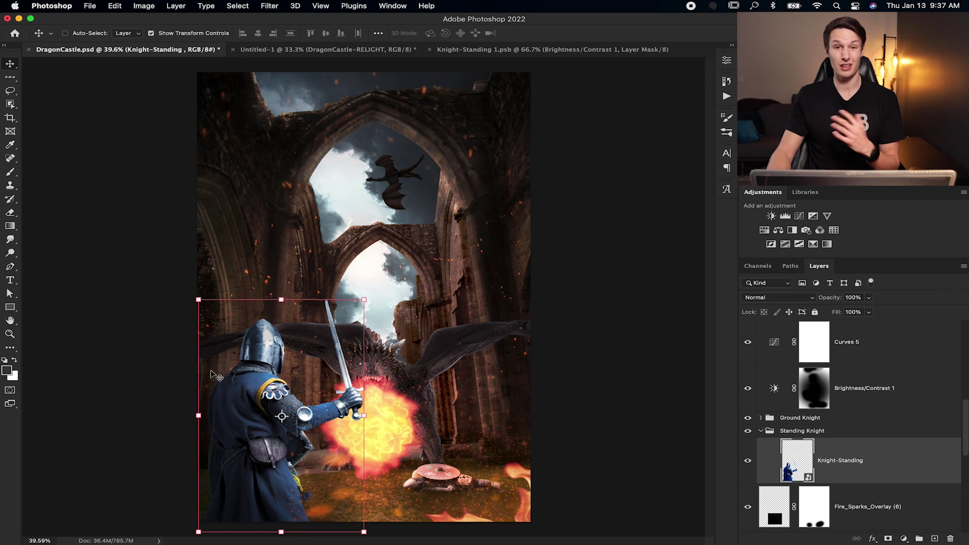
double_click(795, 460)
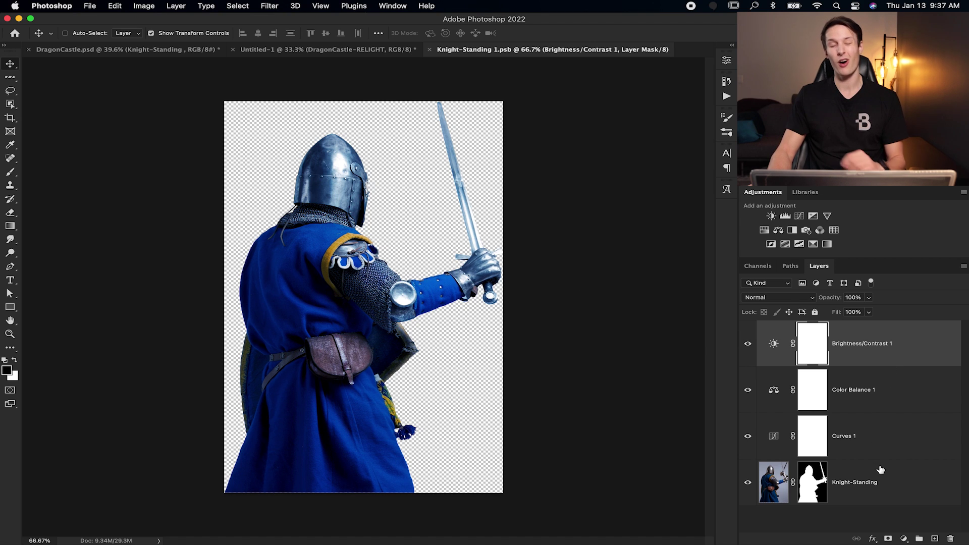
click(114, 49)
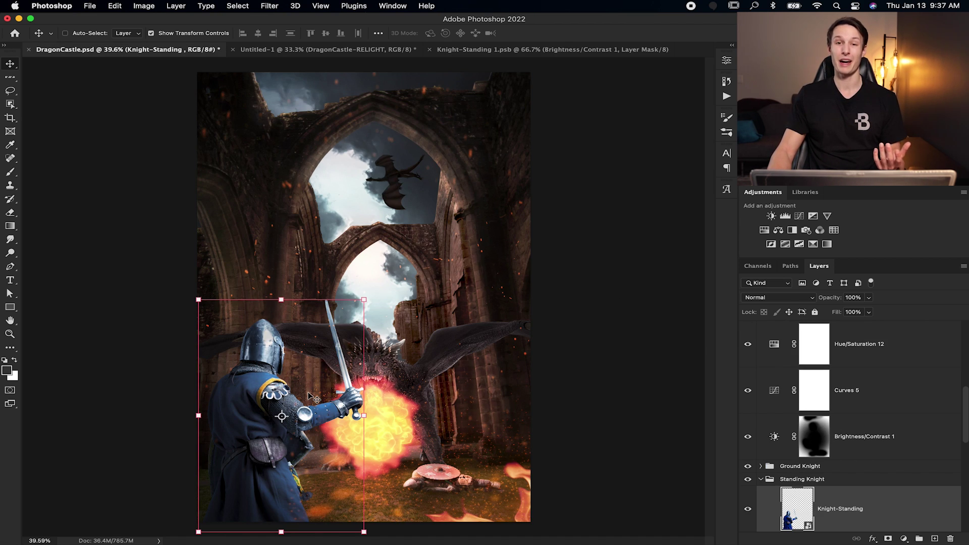